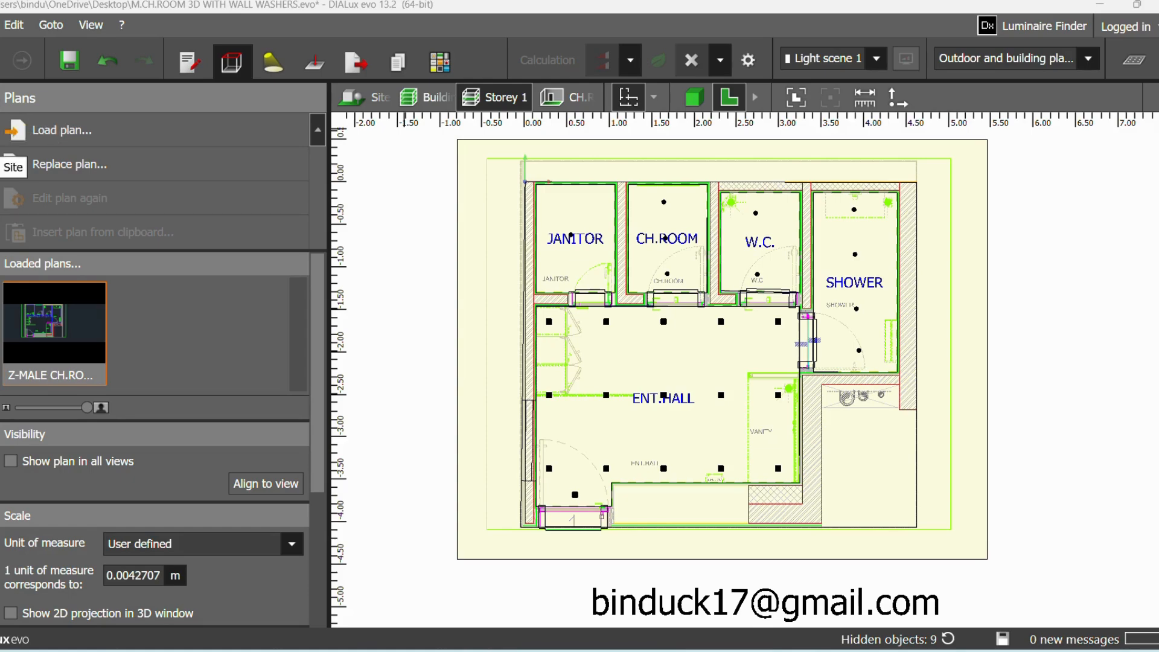
# - Show the site's construction settings and examine the complete floor plan in the site view up close
pyautogui.click(1, 145)
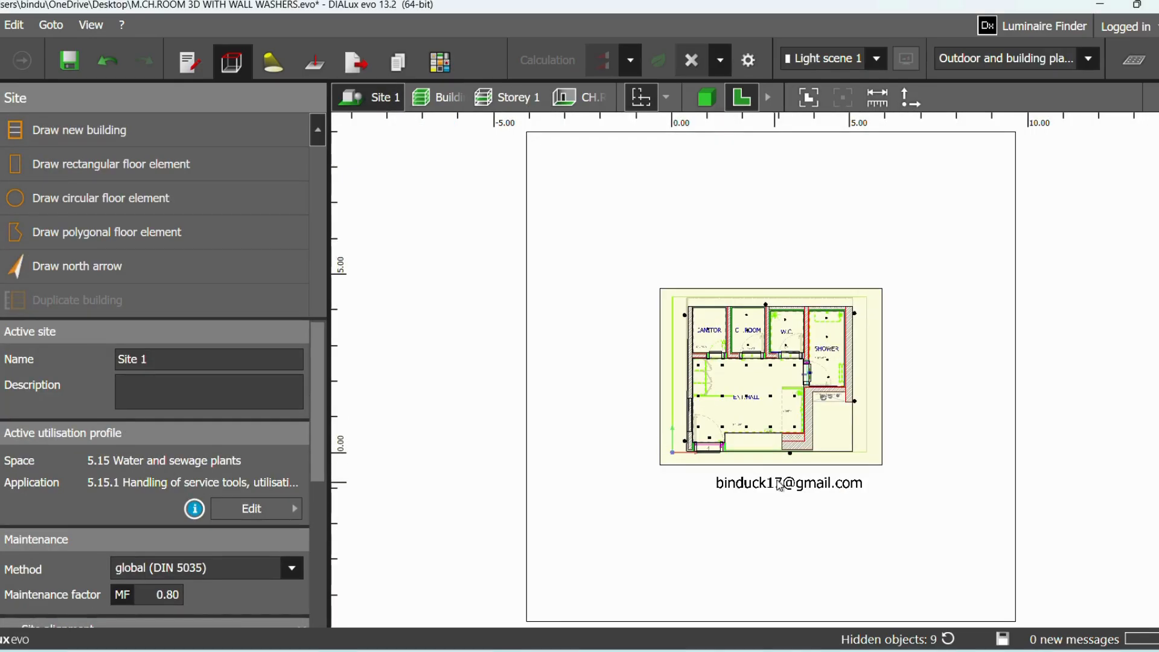
pyautogui.scroll(5, 784, 413)
pyautogui.scroll(3, 782, 405)
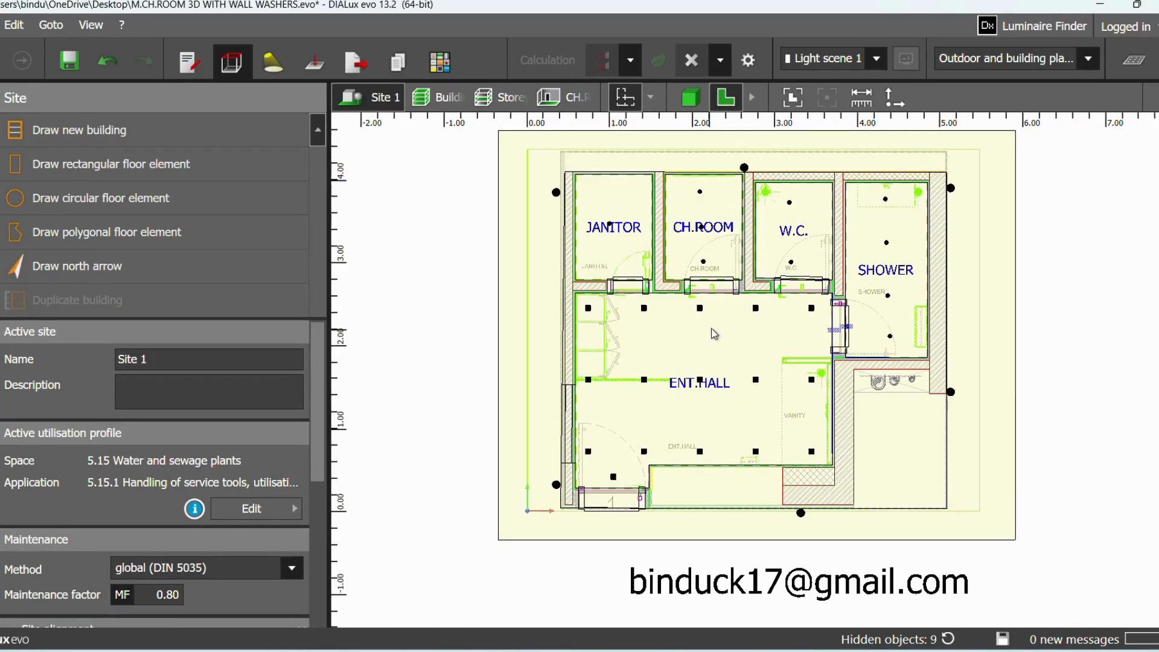
pyautogui.moveTo(711, 329); pyautogui.dragTo(698, 356, button='middle')
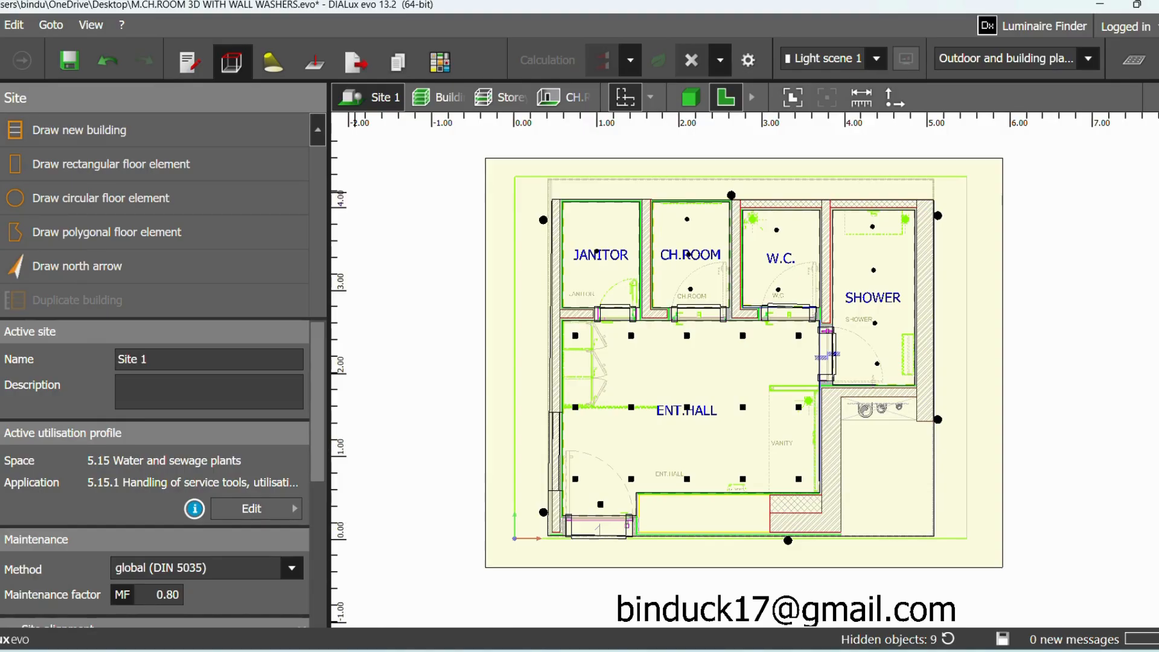
# - Review the storey and building construction tools of Storey 1 alongside the site tools
pyautogui.click(1, 193)
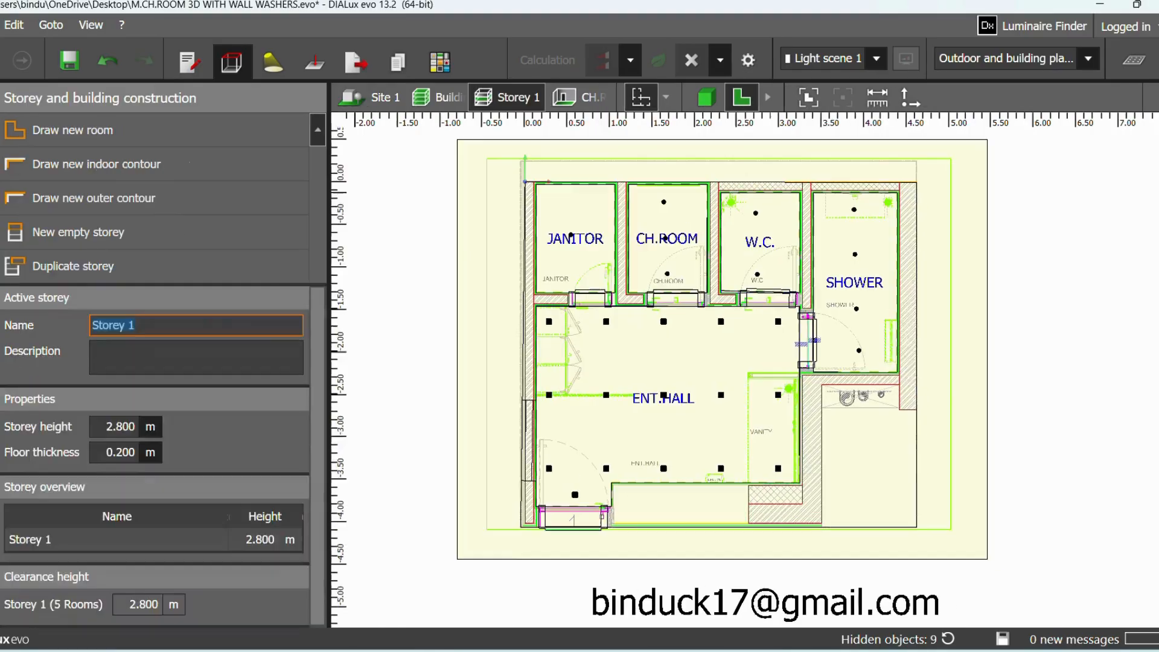
pyautogui.click(0, 156)
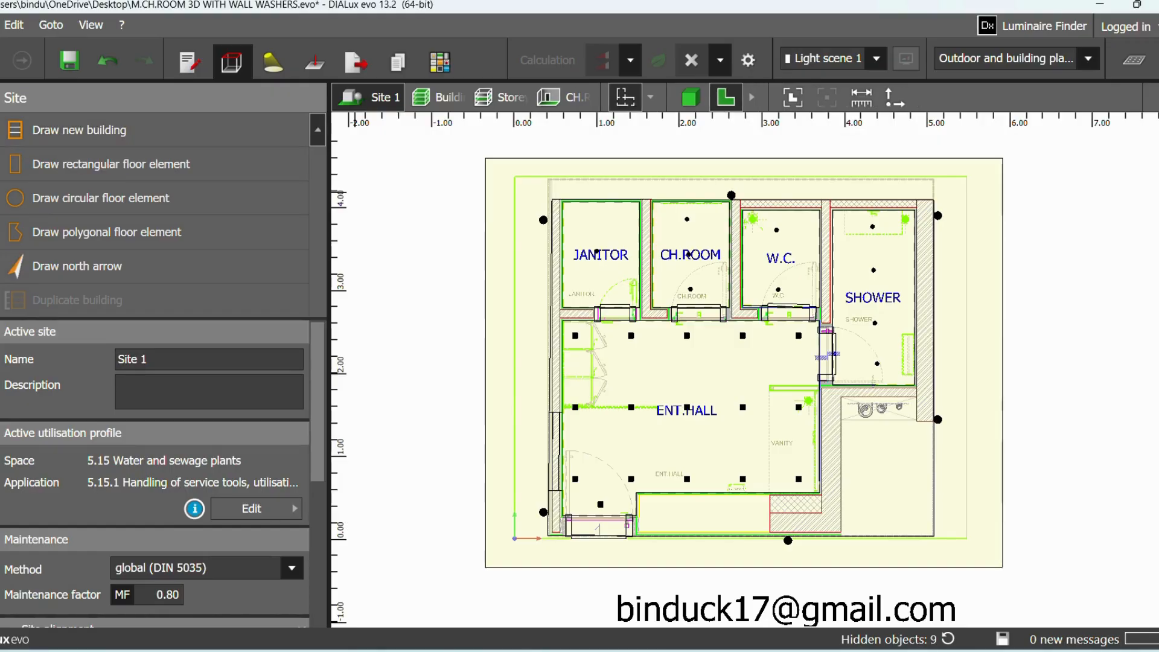
pyautogui.click(0, 188)
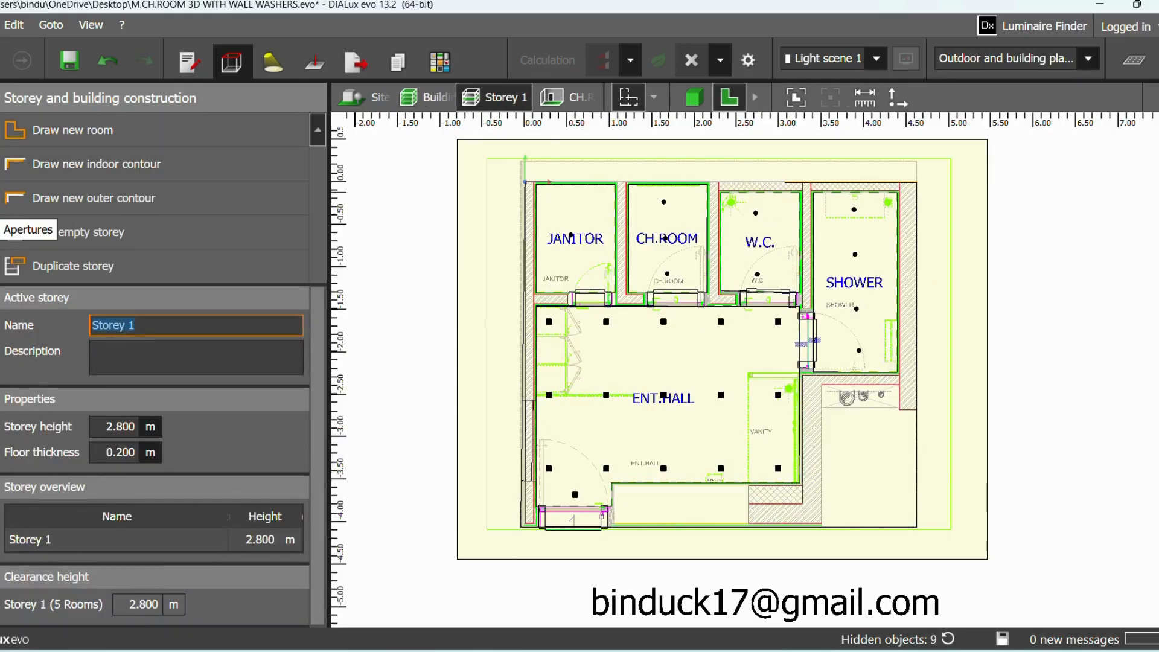
# - Review the aperture tools and the façade element tools, including the selection of façade elements
pyautogui.click(1, 213)
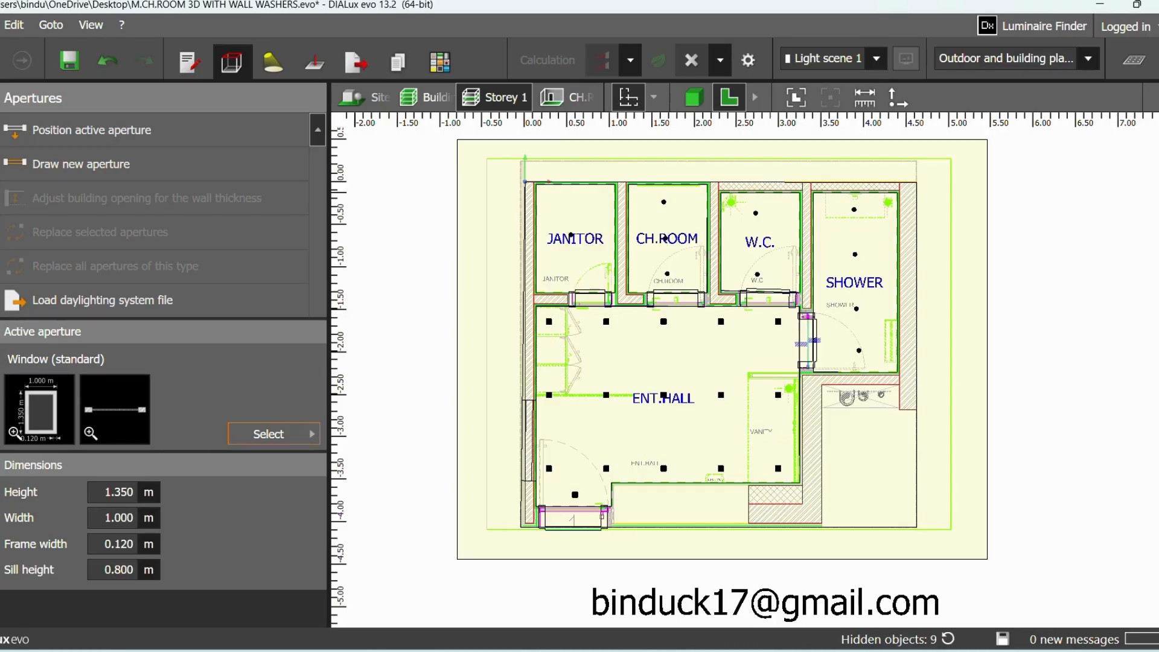
pyautogui.click(1, 245)
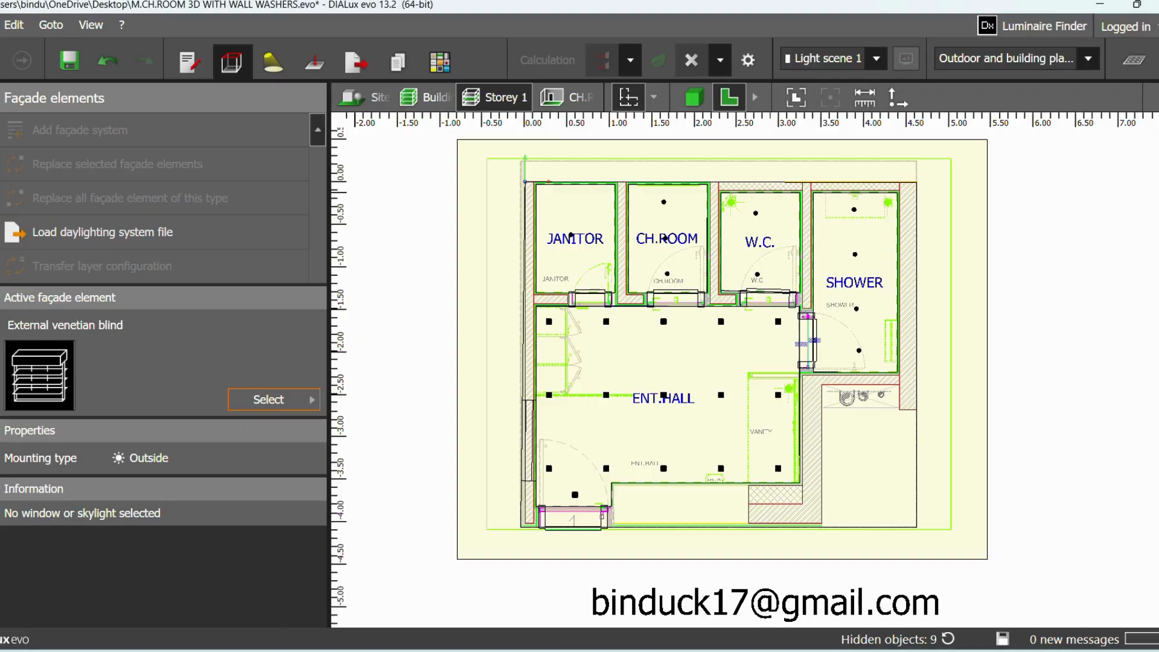
pyautogui.click(249, 401)
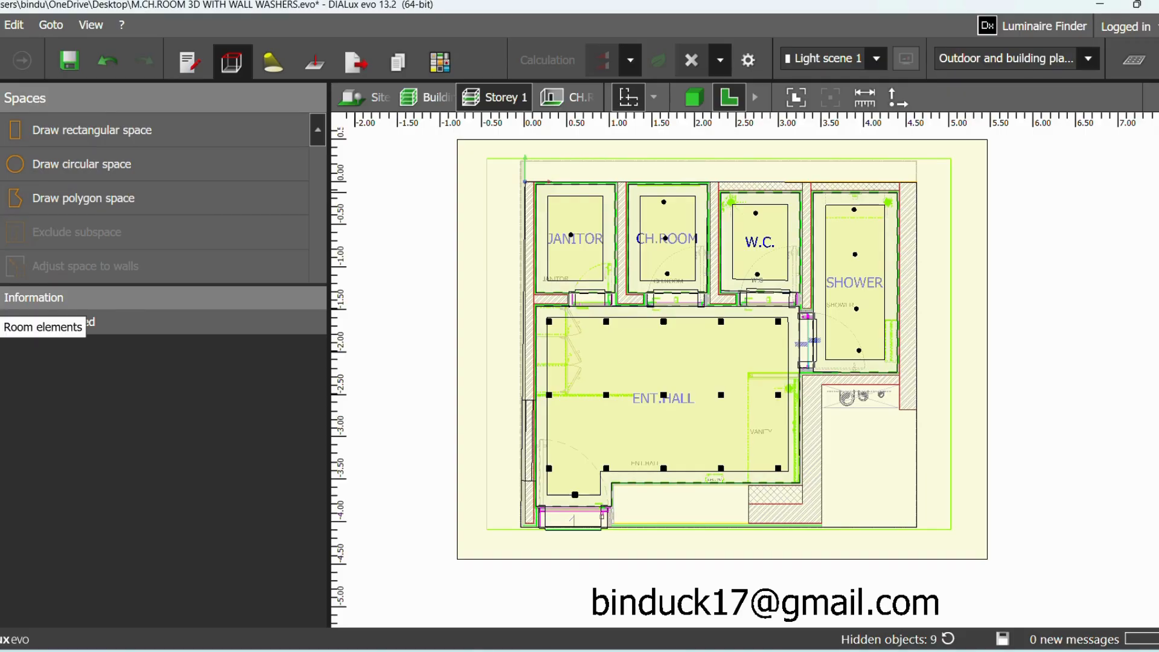
# - Review the available room elements and the catalogue of roof shapes without choosing another roof
pyautogui.click(0, 313)
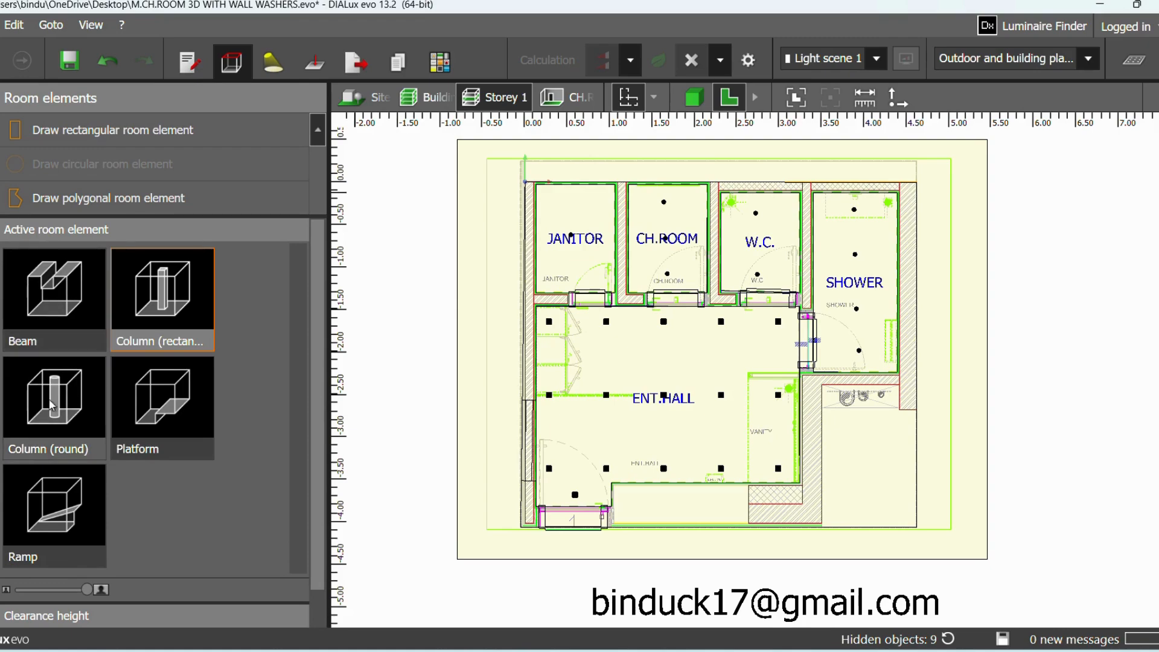
pyautogui.click(0, 350)
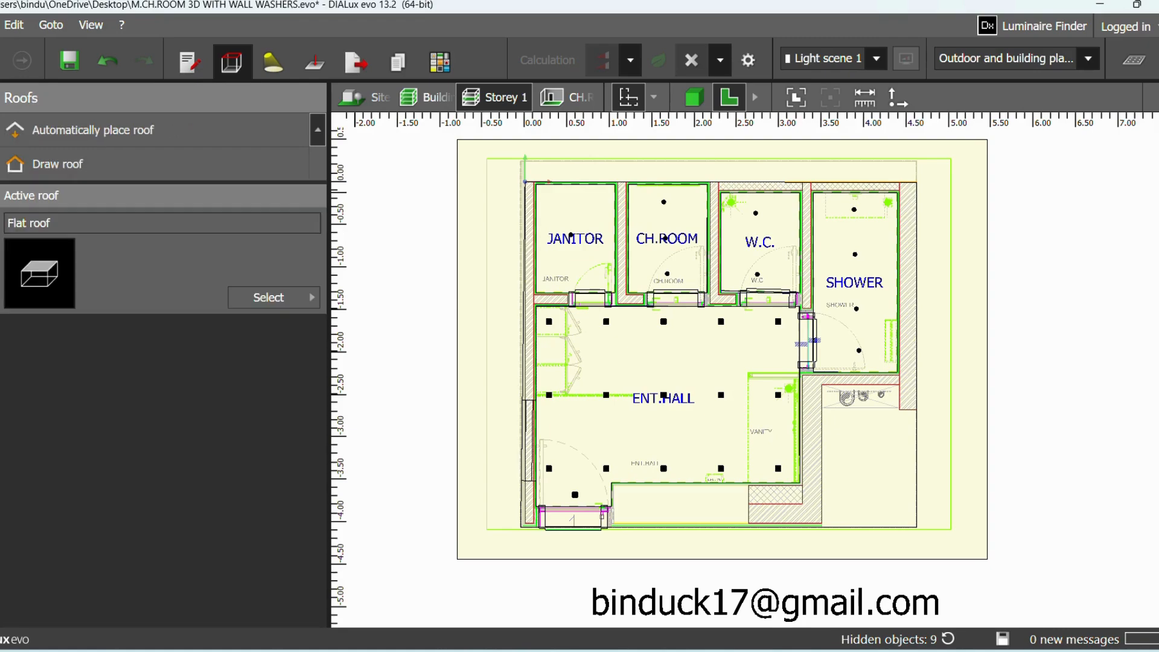
pyautogui.click(258, 297)
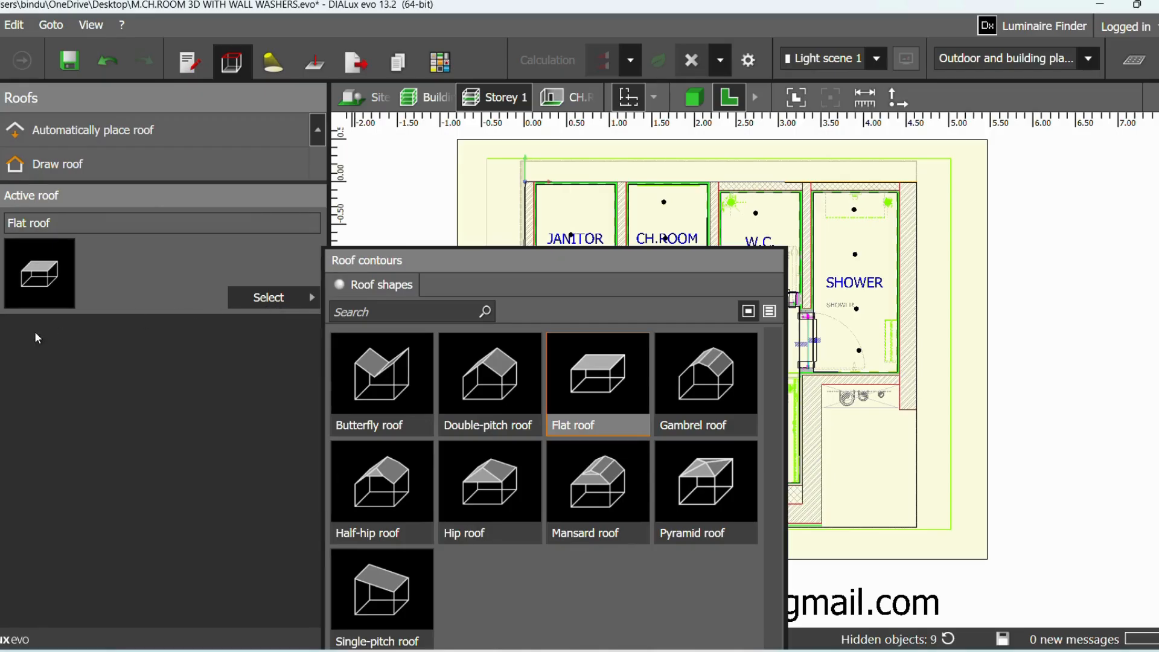
pyautogui.press('Escape')
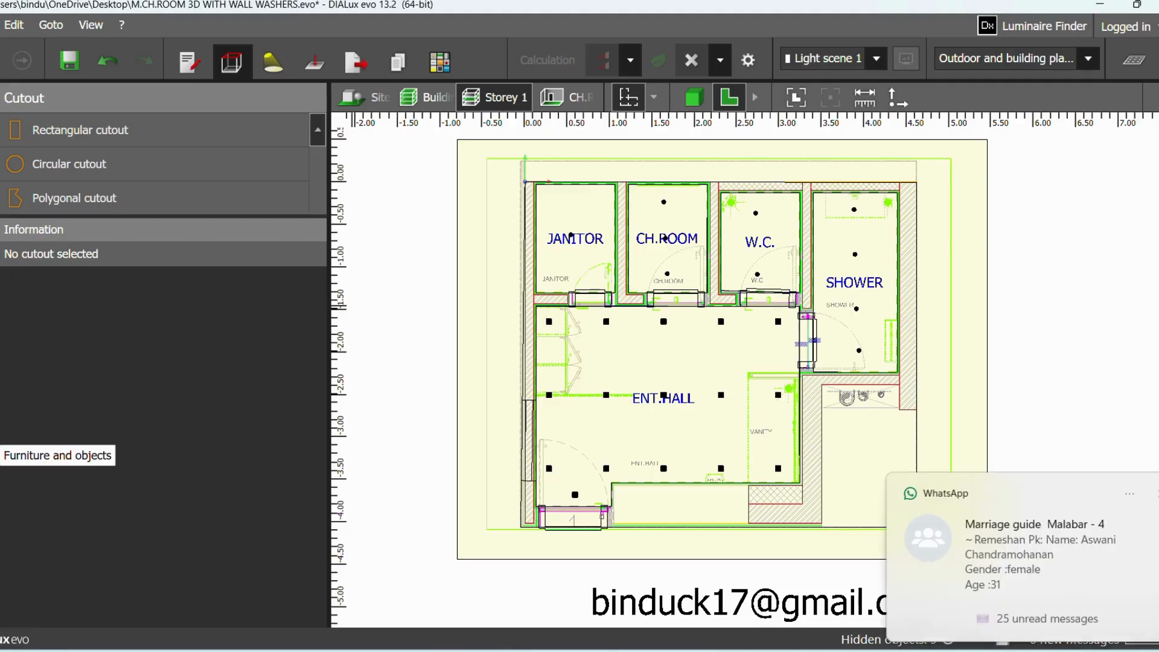
# - Review the furniture and objects tools with their object selection, and the help lines and labelling tools
pyautogui.click(1, 428)
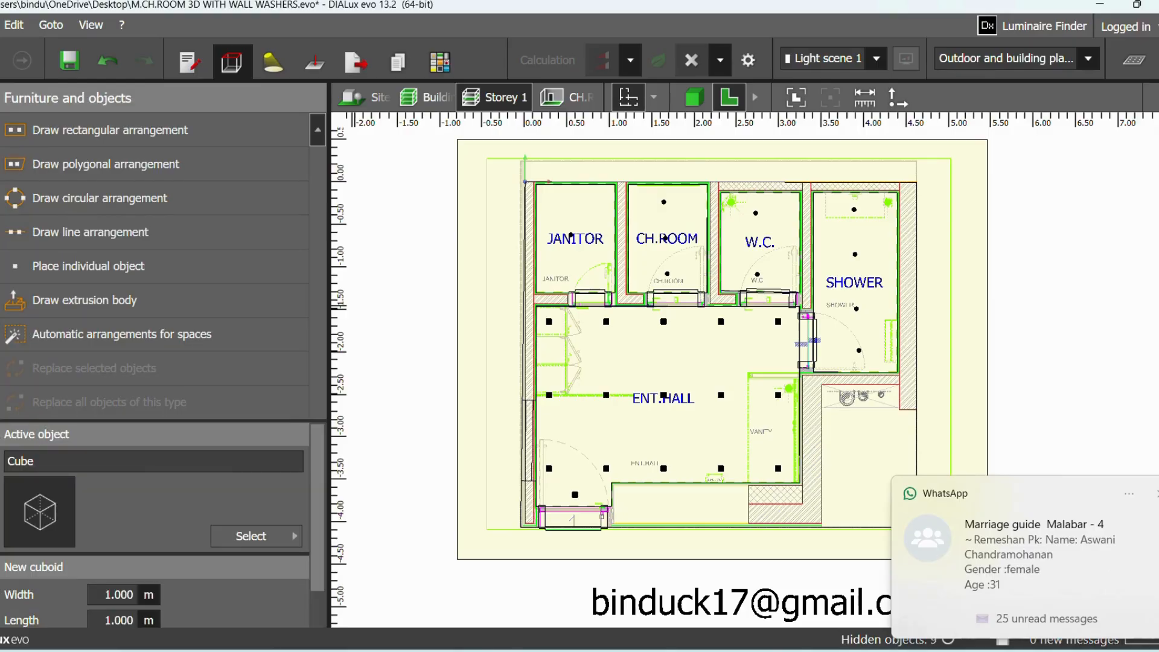
pyautogui.click(263, 530)
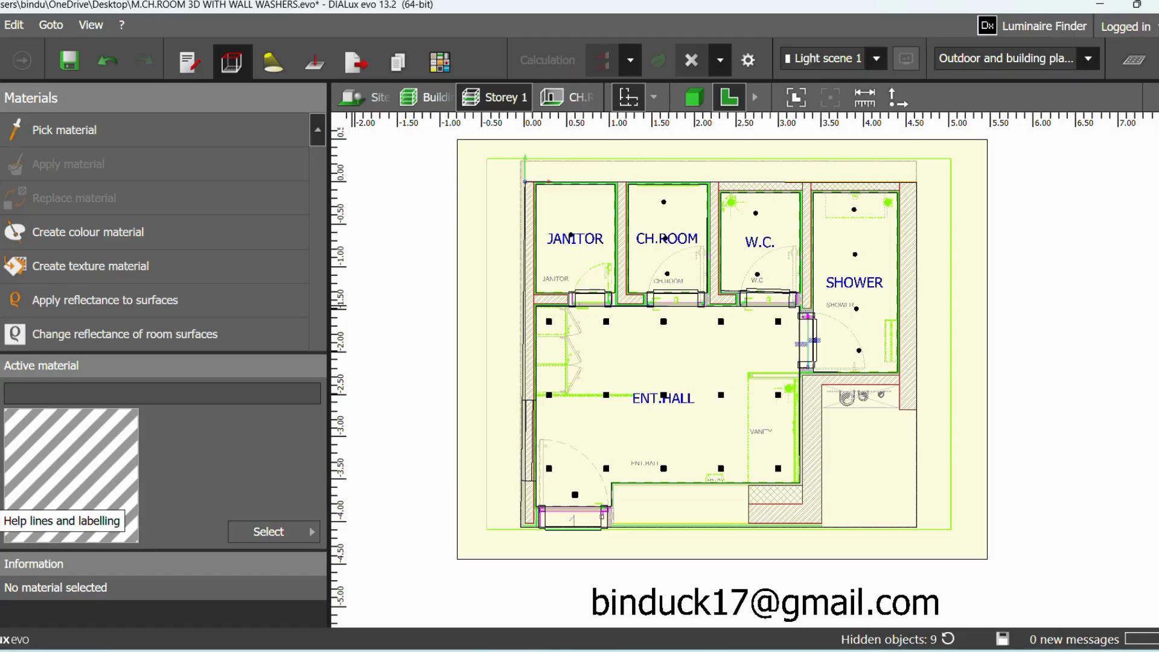
pyautogui.click(3, 510)
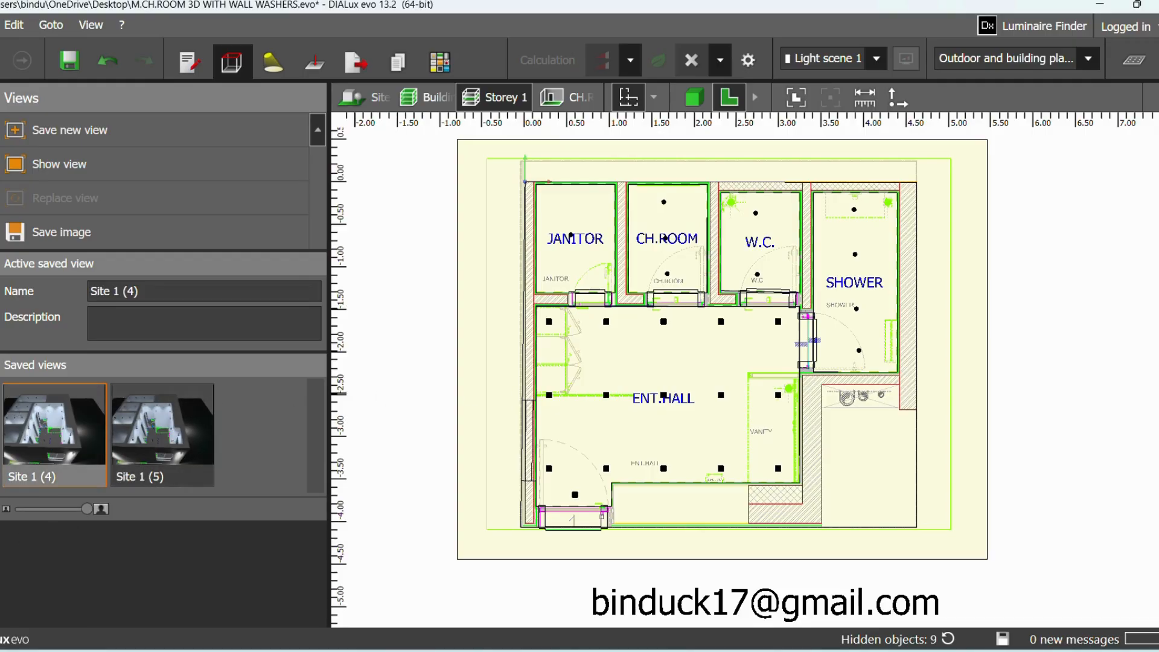
# - Hide all luminaires of Storey 1 through the project tree and show them again
pyautogui.click(0, 548)
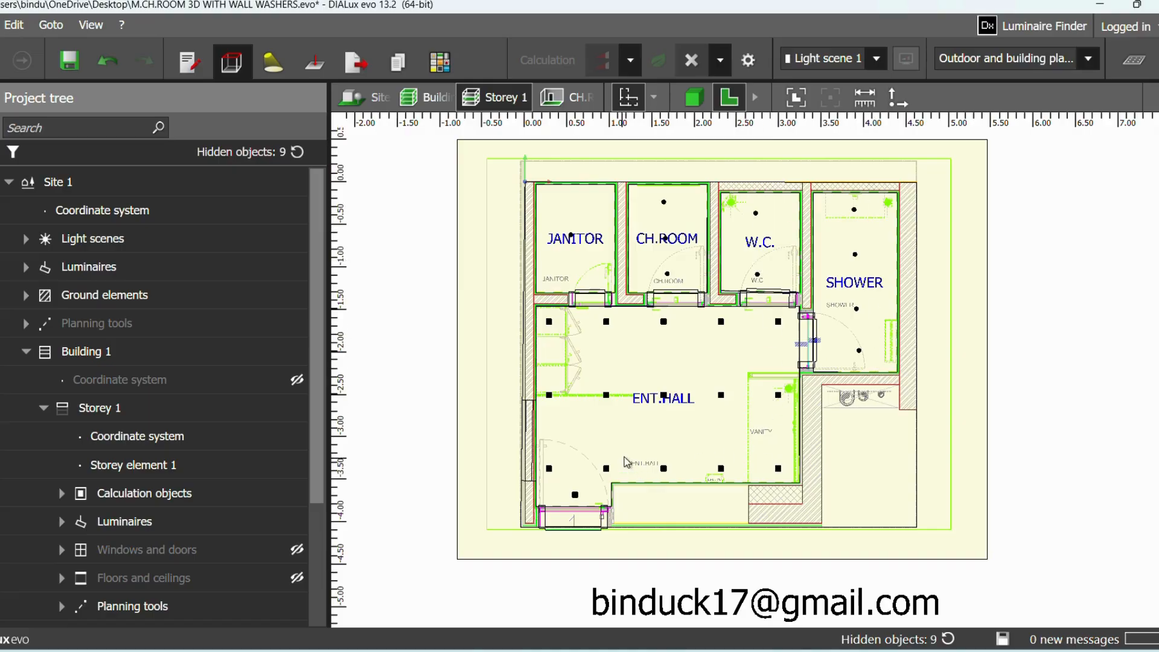
pyautogui.moveTo(117, 523)
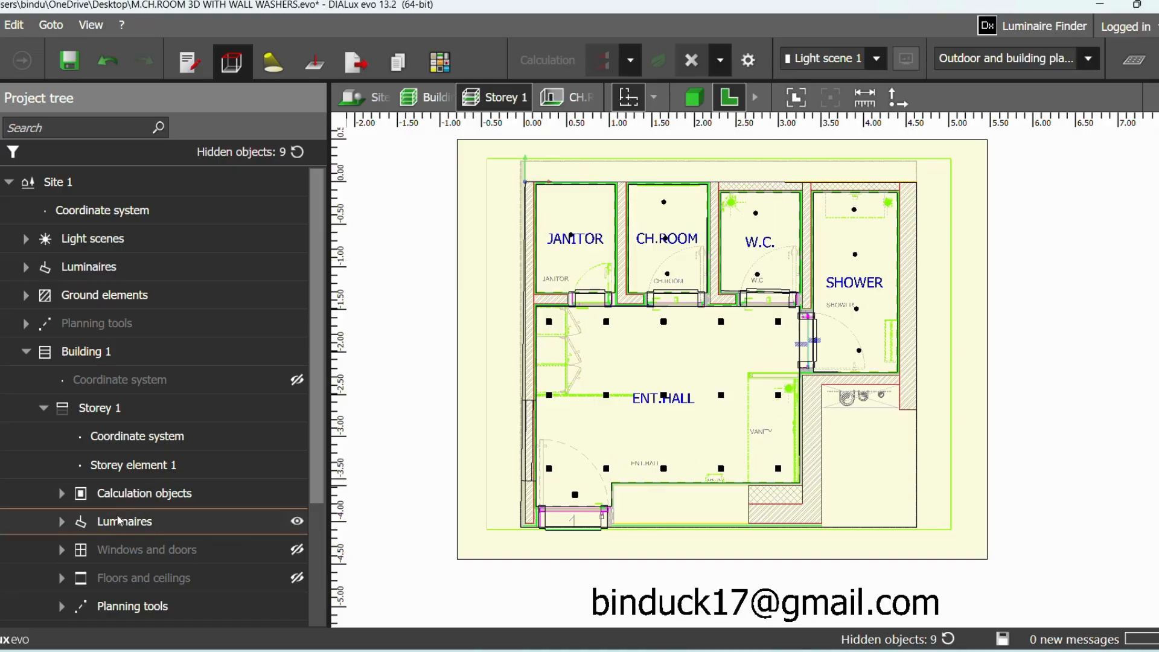
pyautogui.click(298, 523)
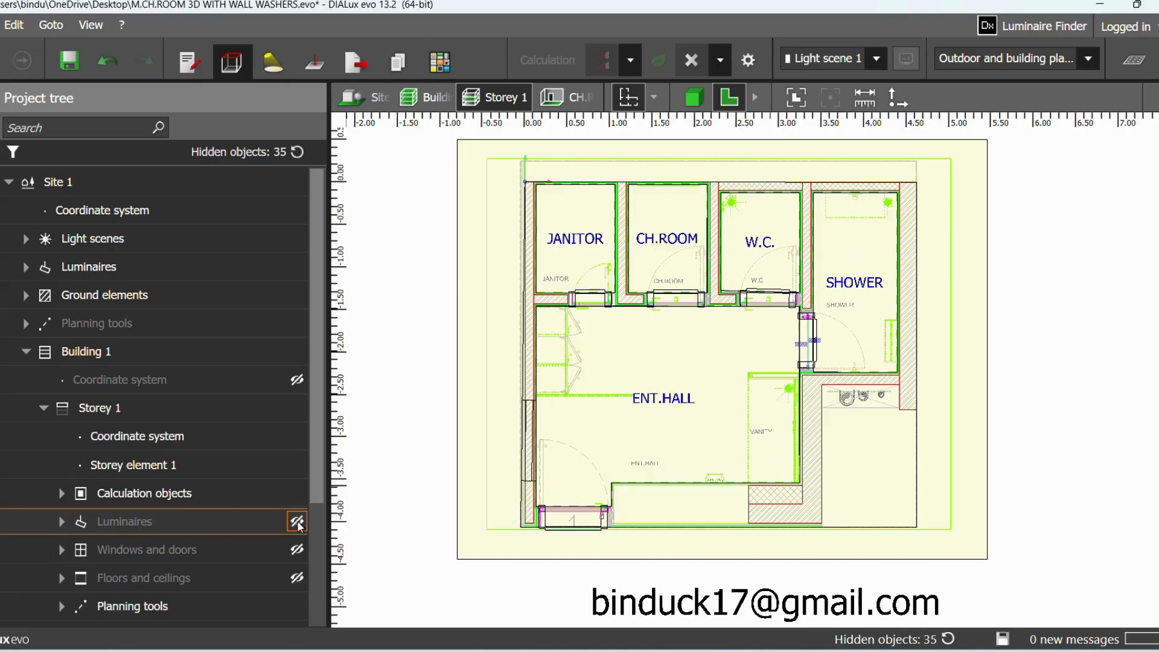
pyautogui.click(298, 523)
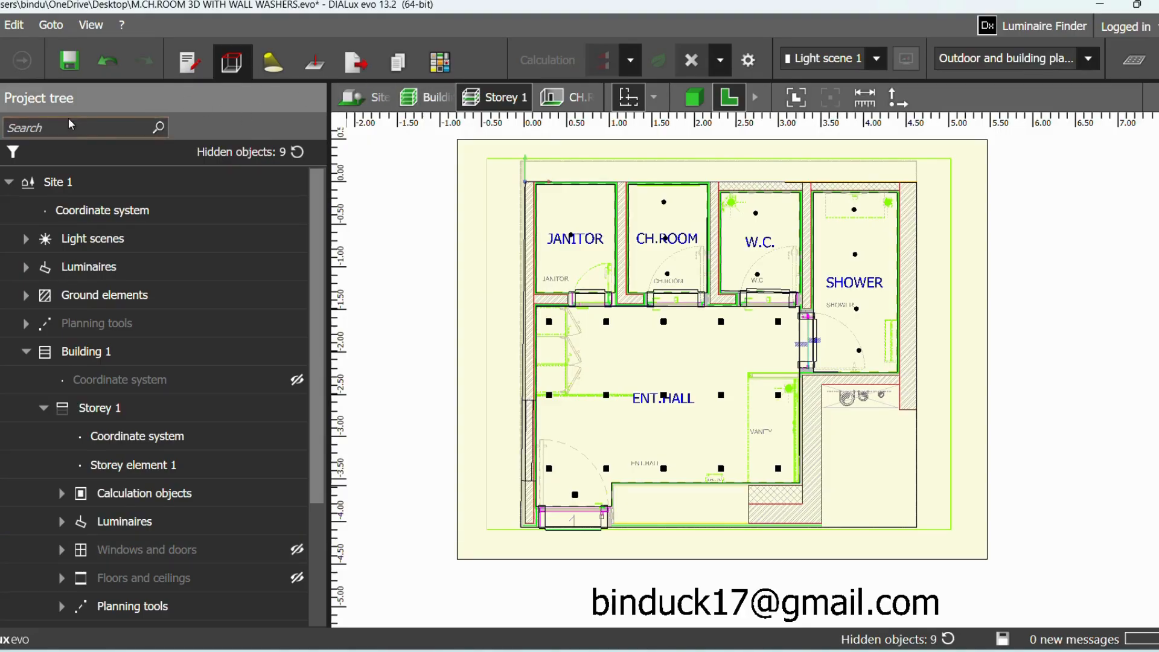
# - View the plan at site, building and CH.ROOM level, and return to Building 1
pyautogui.click(369, 97)
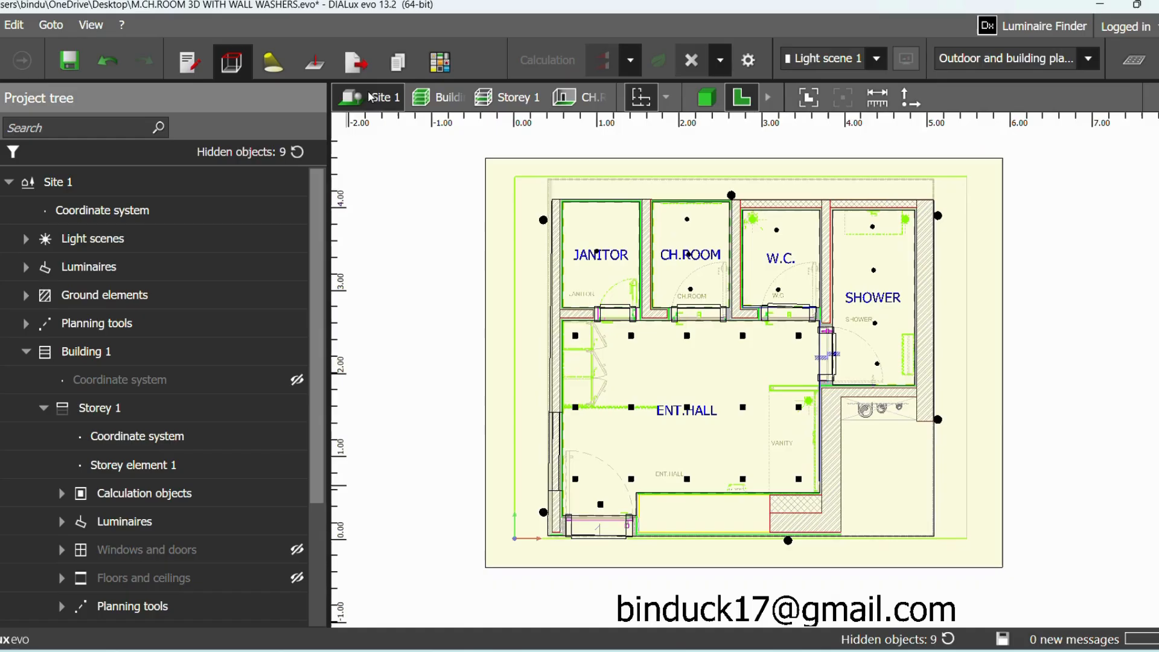
pyautogui.click(445, 98)
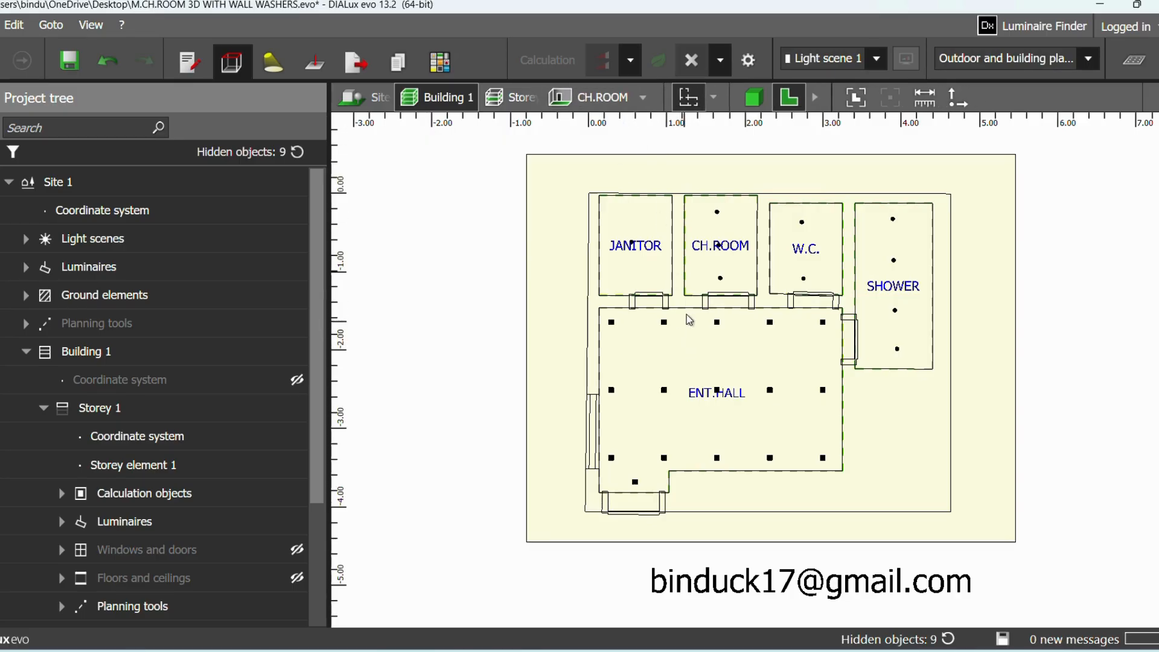
pyautogui.click(613, 101)
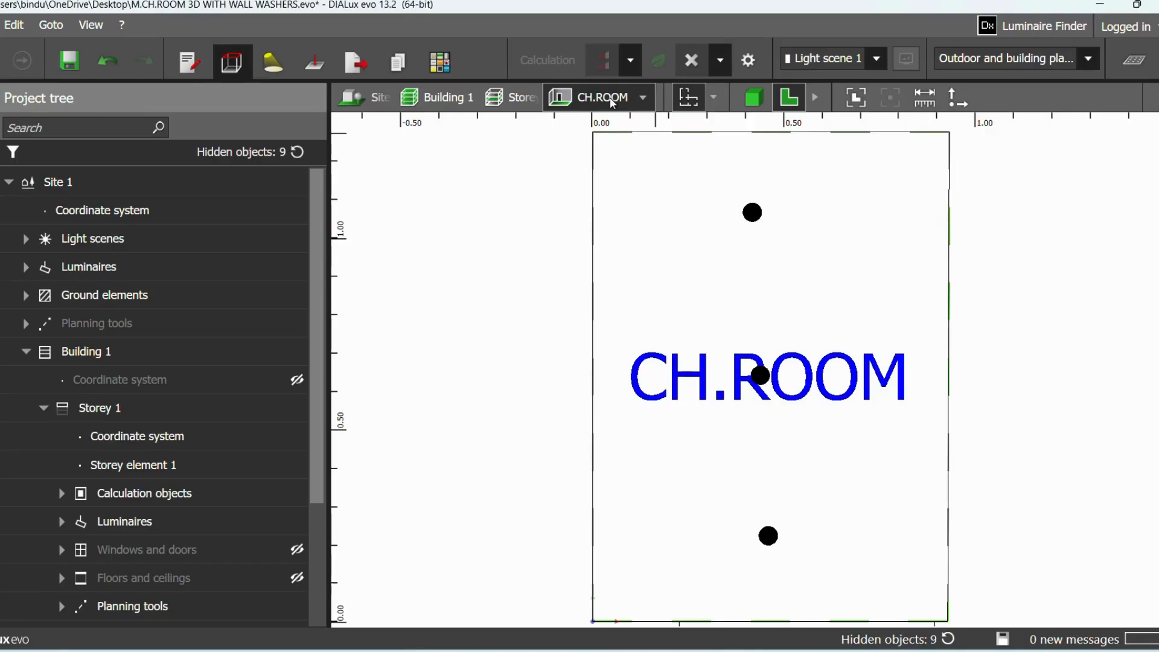
pyautogui.click(431, 97)
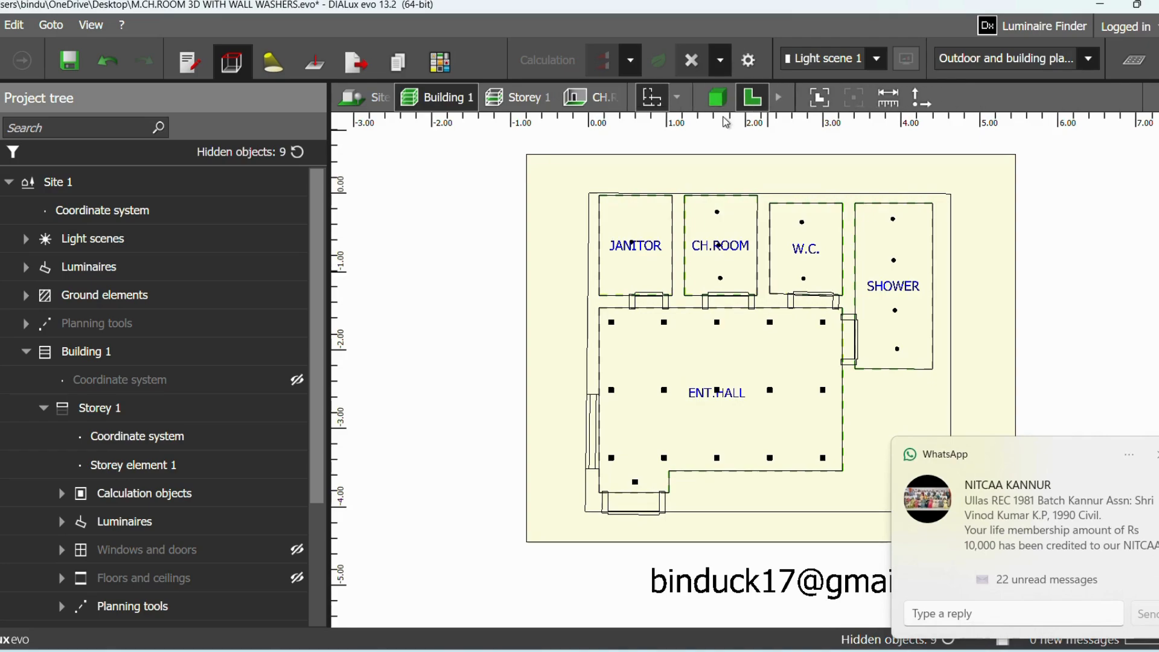
# - Show Building 1 in 3D and turn it to look into the lit rooms from above
pyautogui.click(714, 98)
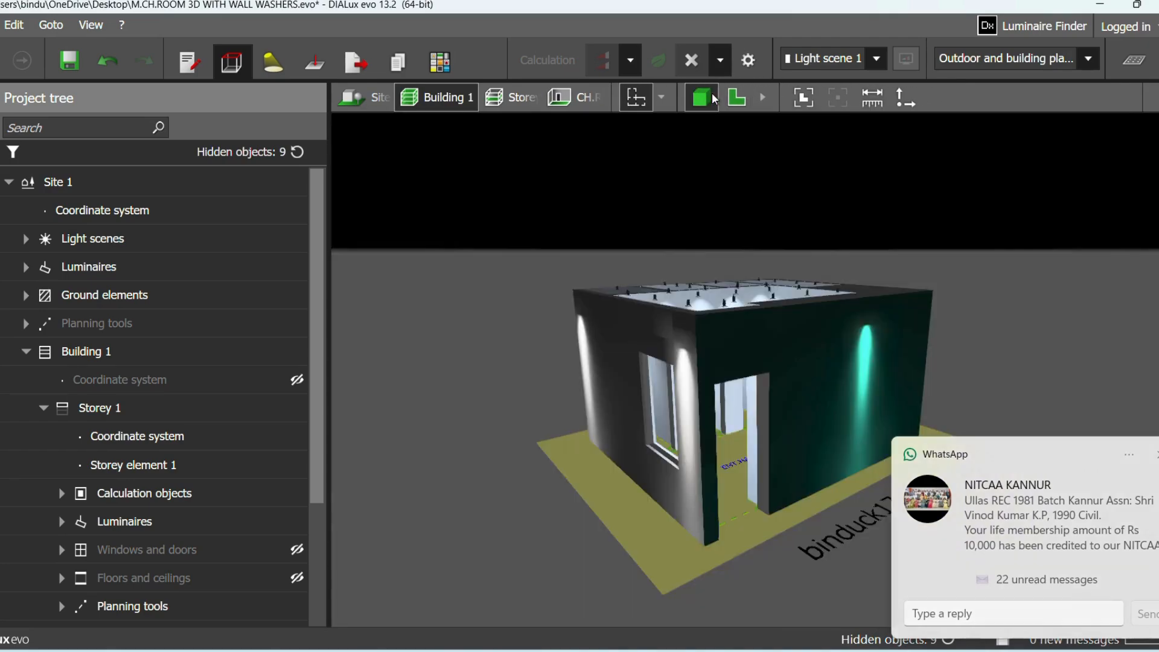
pyautogui.scroll(3, 768, 454)
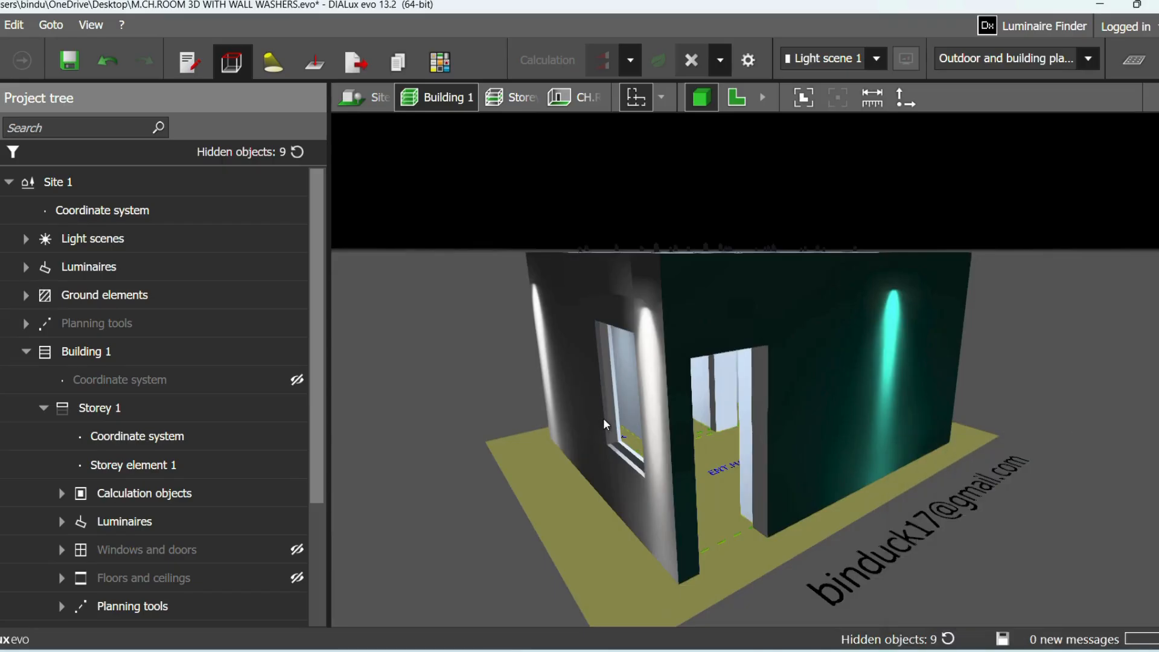
pyautogui.moveTo(603, 418); pyautogui.dragTo(648, 463, button='right')
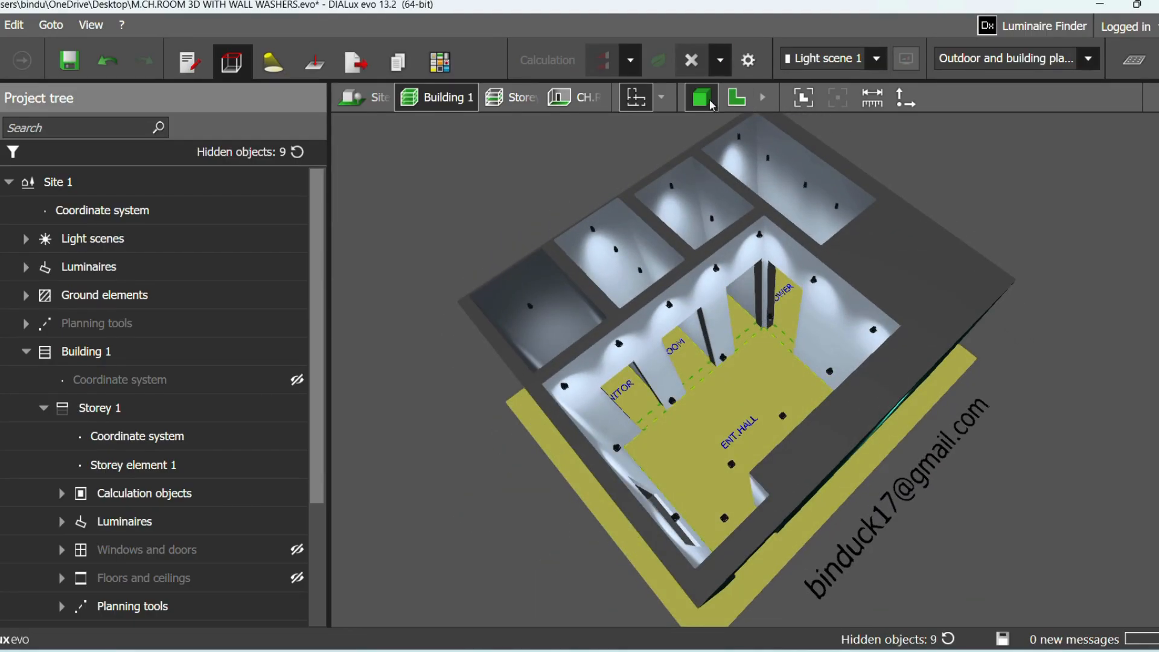
# - Return to the floor plan of Building 1, view its lighting results overview and close it again
pyautogui.click(738, 100)
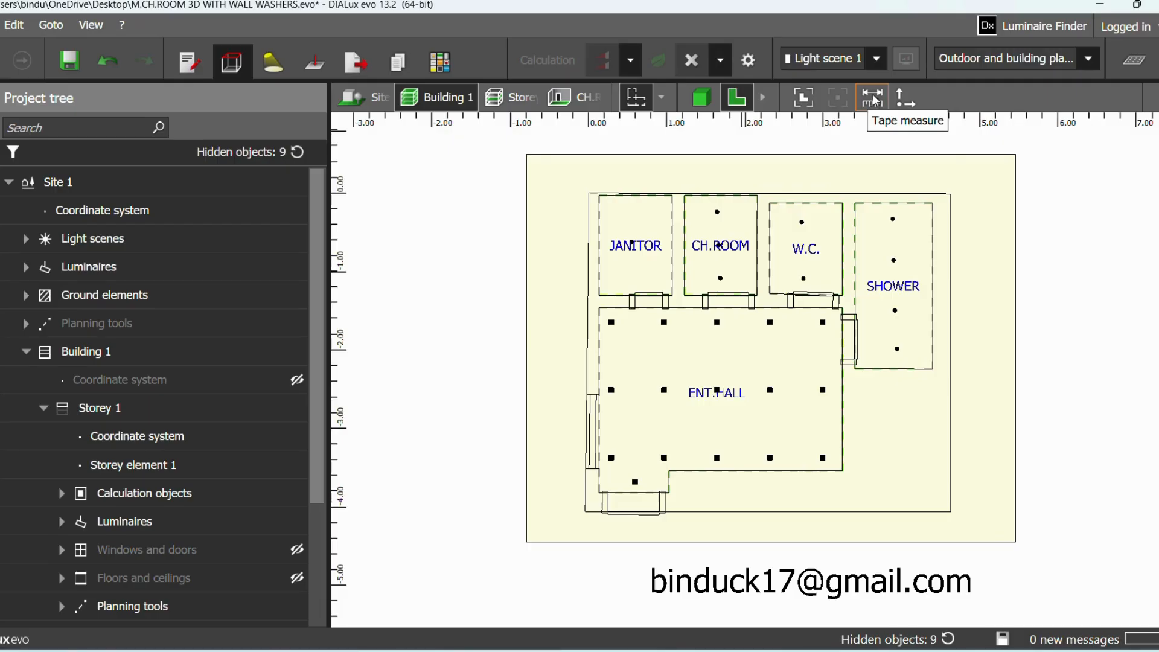
pyautogui.click(1135, 64)
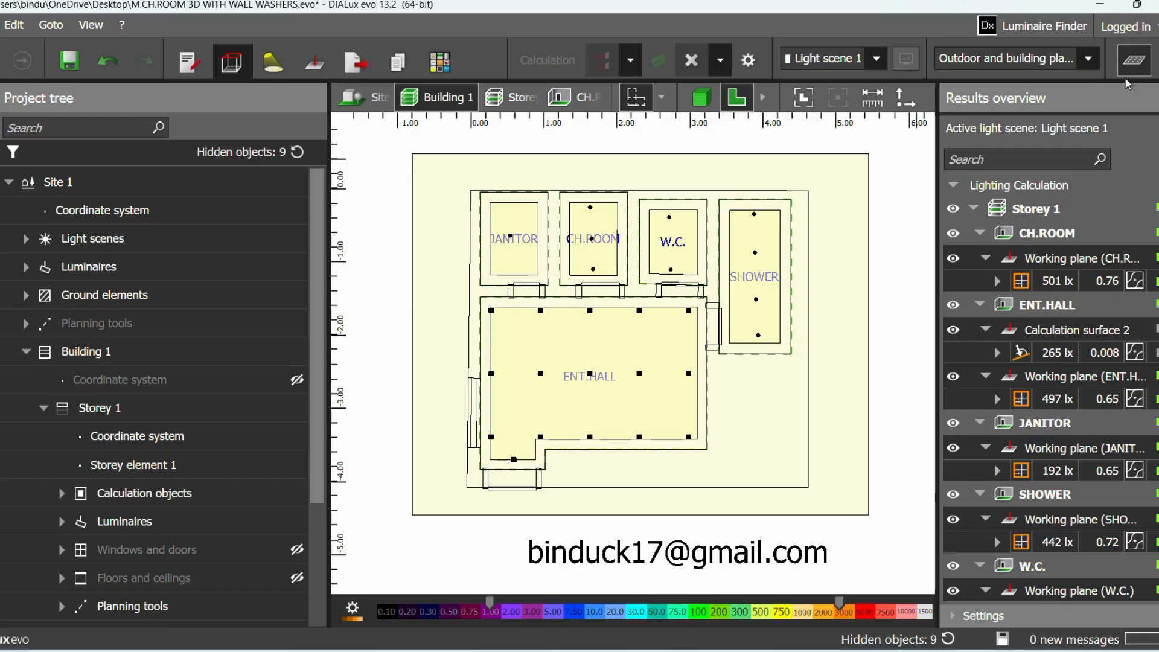
pyautogui.click(1131, 62)
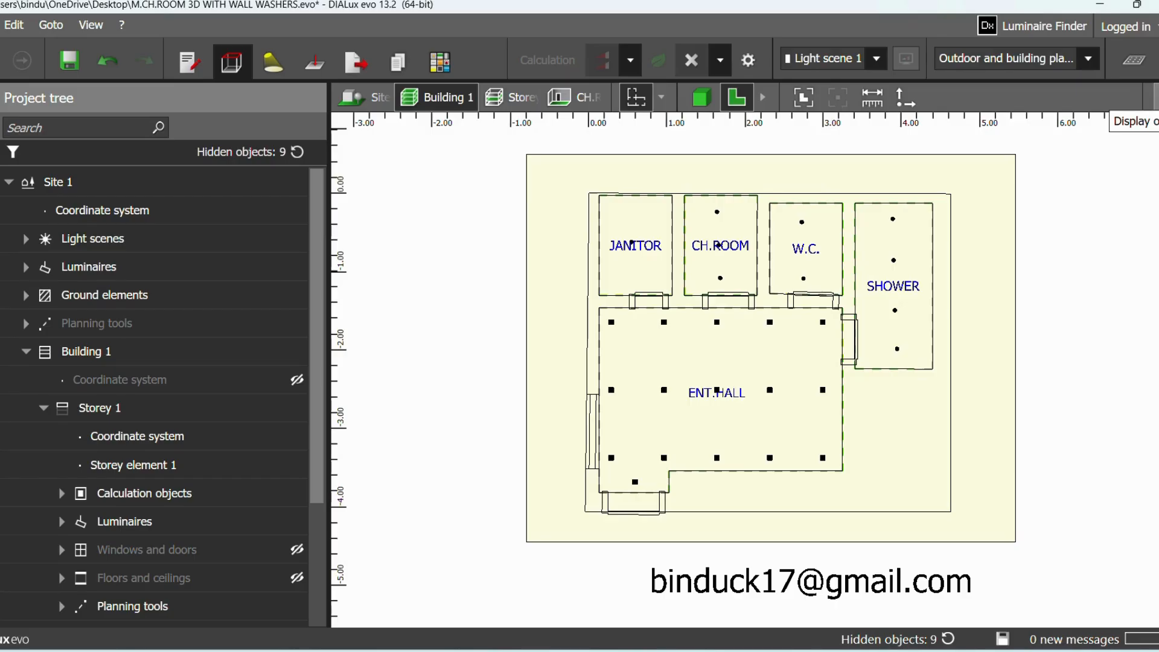
# - Display the light distribution of all luminaires on the Building 1 floor plan using the display options
pyautogui.click(1156, 97)
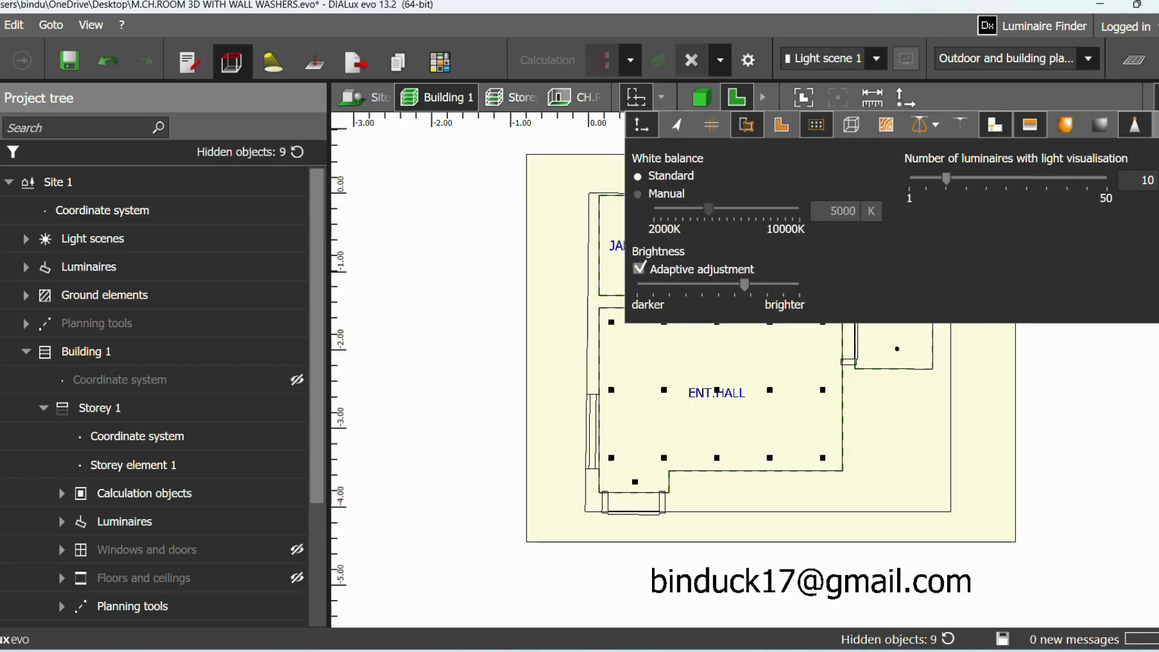
pyautogui.click(996, 127)
pyautogui.click(996, 126)
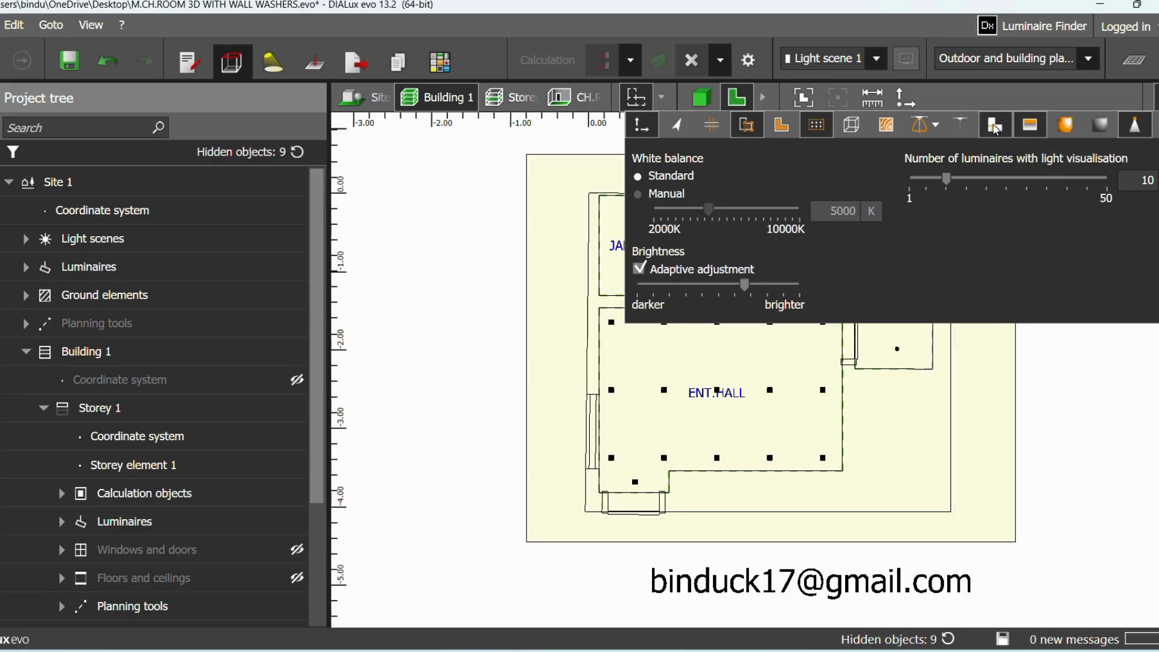
pyautogui.click(938, 126)
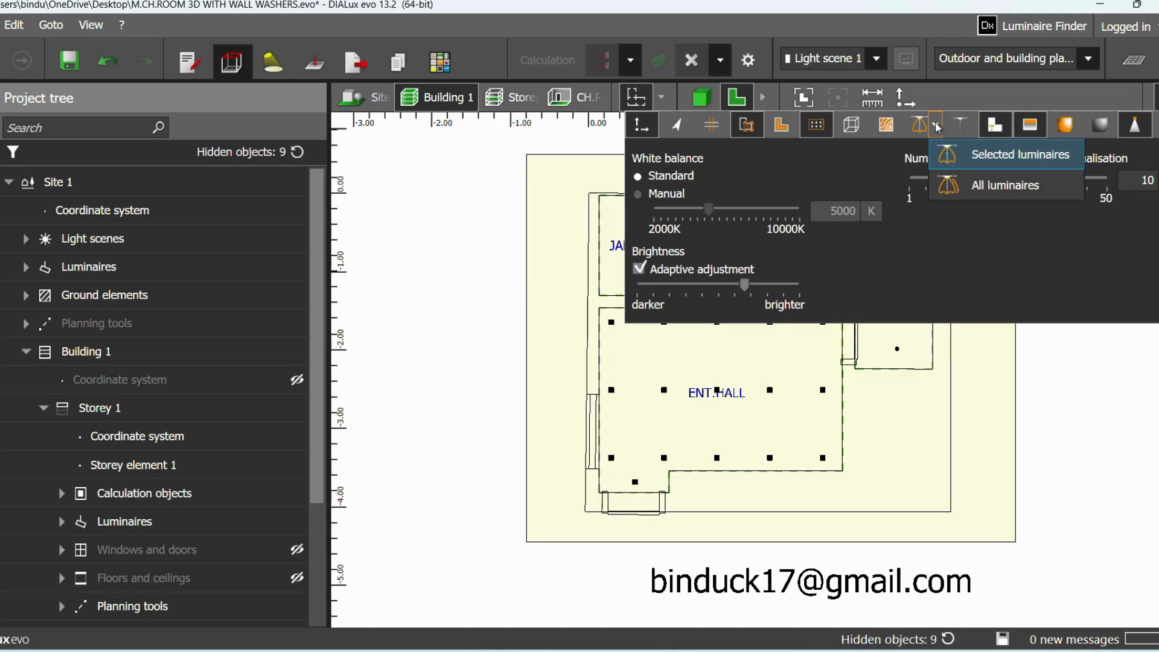
pyautogui.click(981, 185)
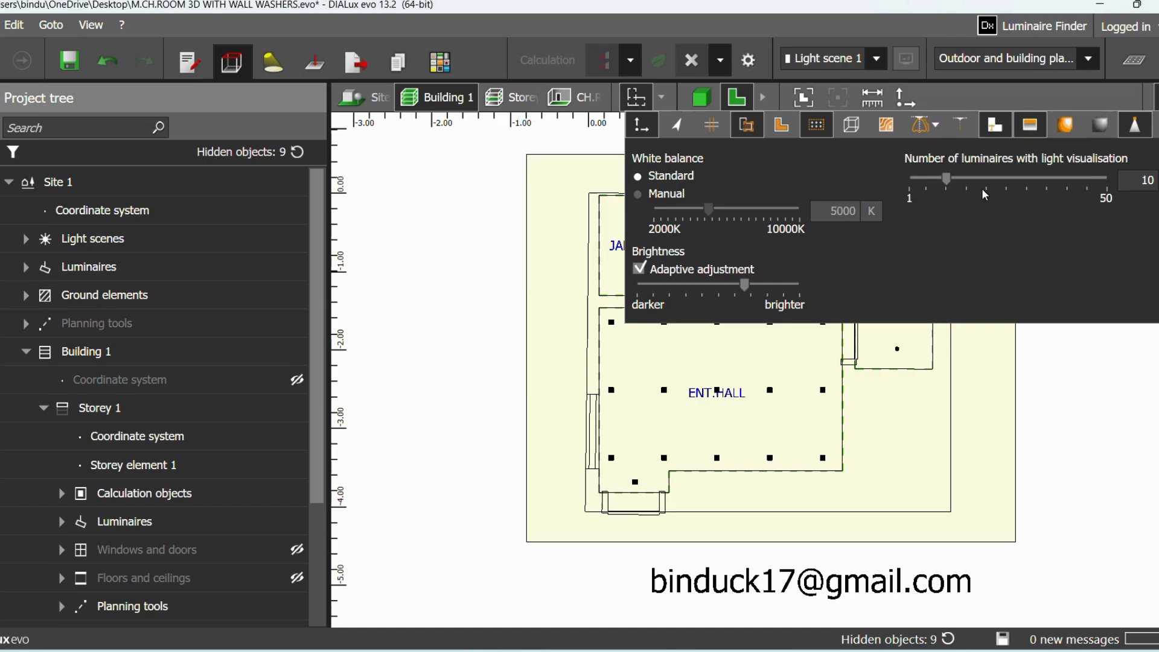
pyautogui.click(916, 128)
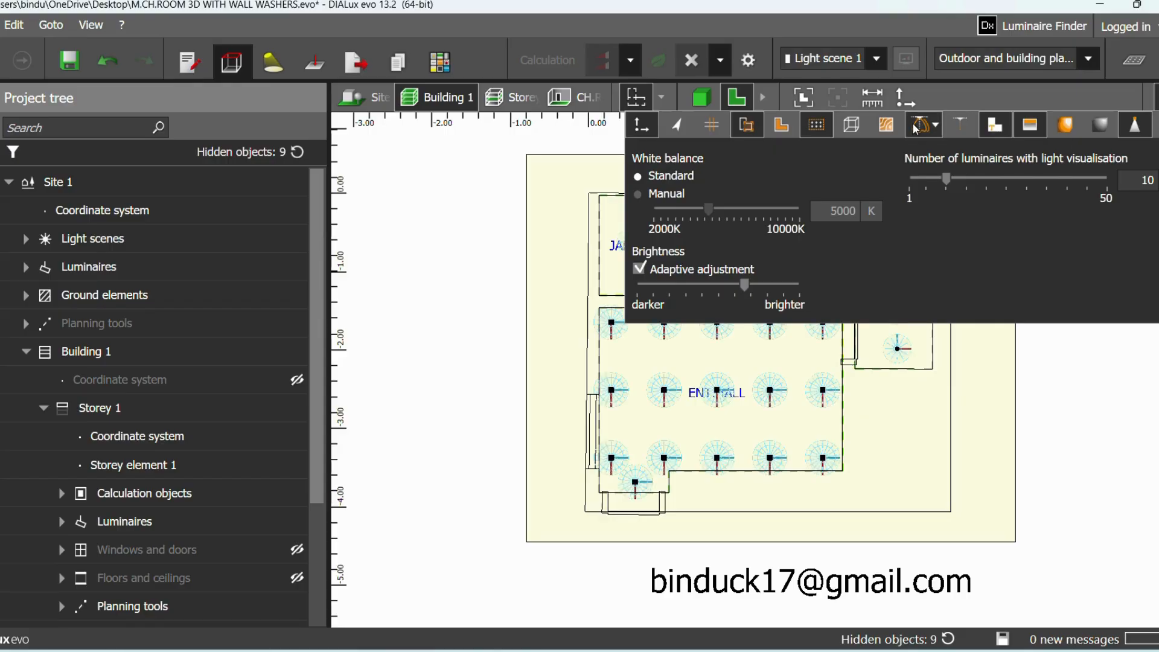
# - Switch the luminaires' light distribution off and on again, and view it in 3D on Building 1 from a lower angle
pyautogui.click(916, 128)
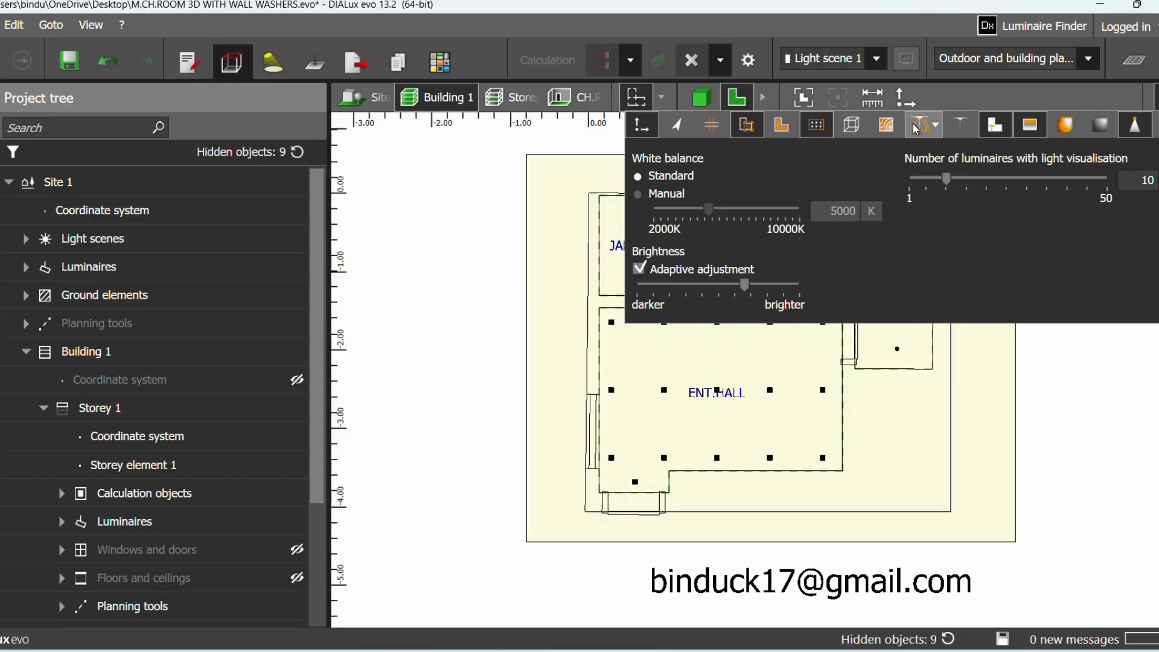
pyautogui.click(916, 128)
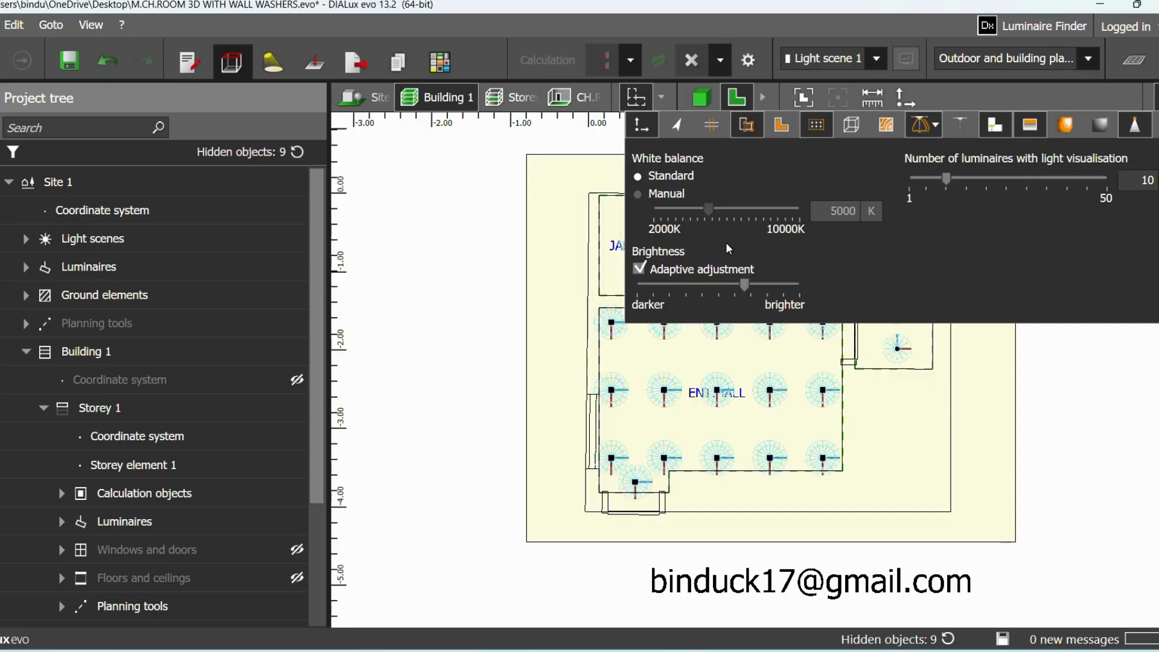
pyautogui.click(701, 96)
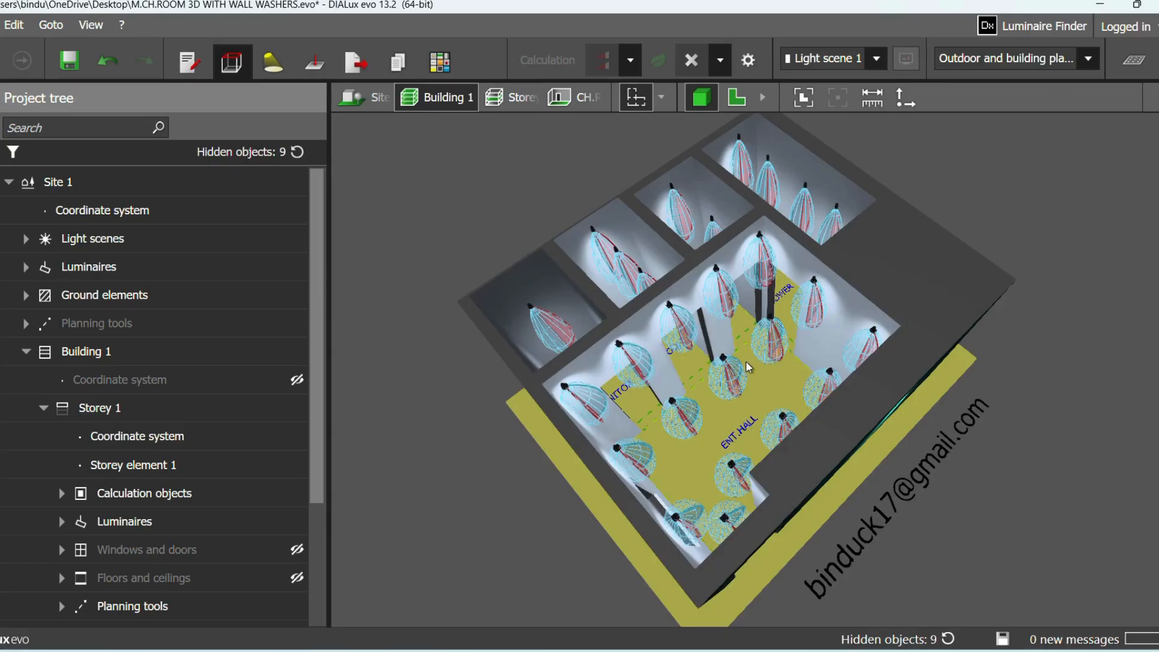
pyautogui.moveTo(746, 361); pyautogui.dragTo(744, 327, button='right')
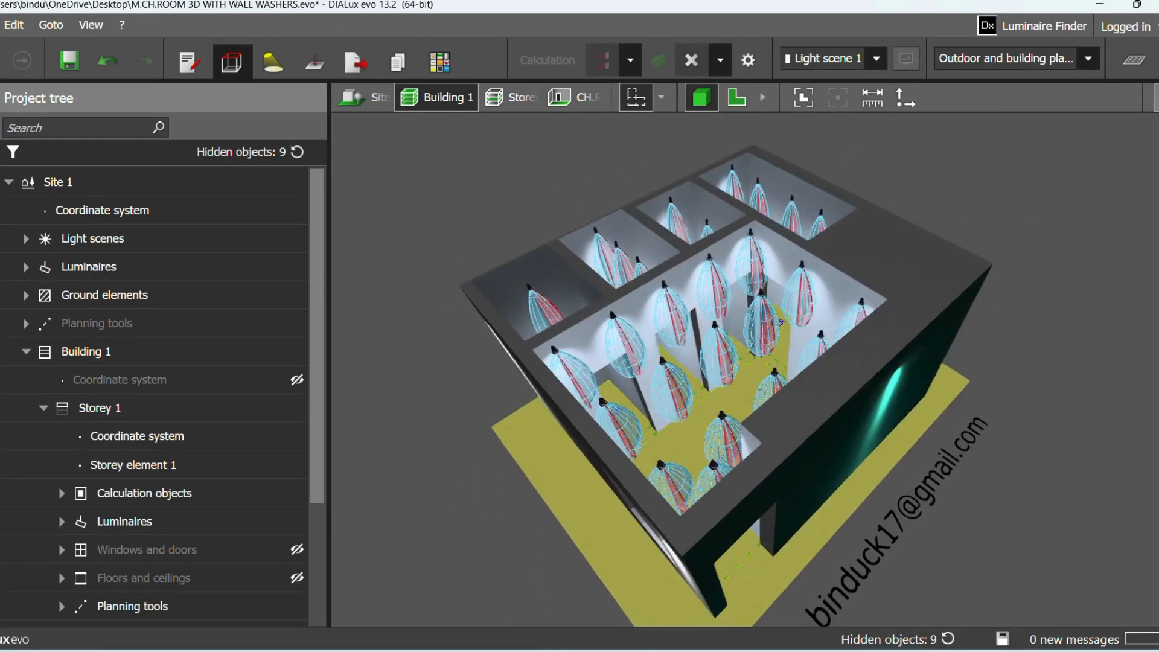
# - Hide the light distribution of the luminaires in the 3D view and turn Building 1 to look into the lit rooms from above
pyautogui.click(935, 127)
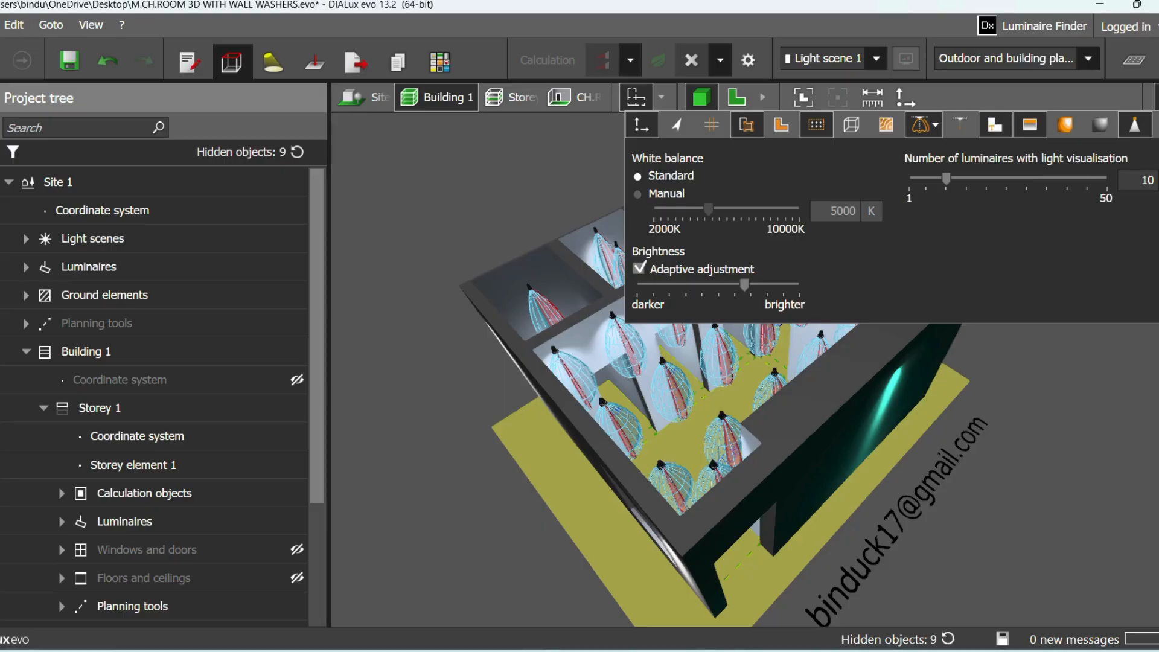
pyautogui.click(934, 128)
pyautogui.click(919, 136)
pyautogui.click(918, 137)
pyautogui.click(1049, 356)
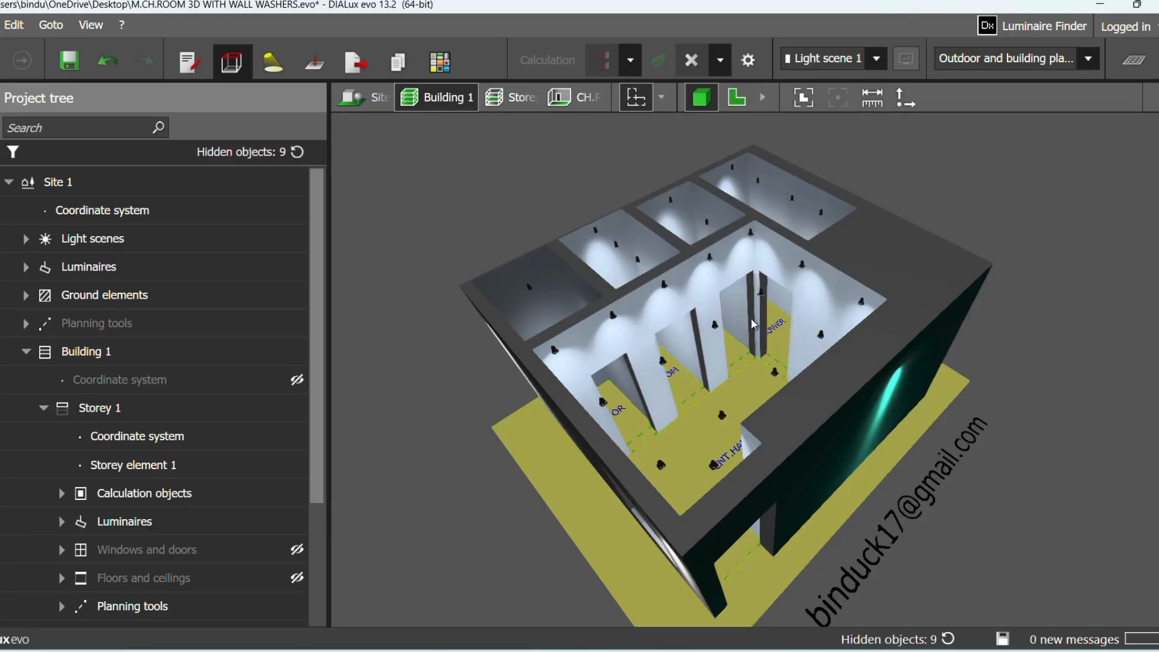
pyautogui.moveTo(745, 322); pyautogui.dragTo(758, 303, button='middle')
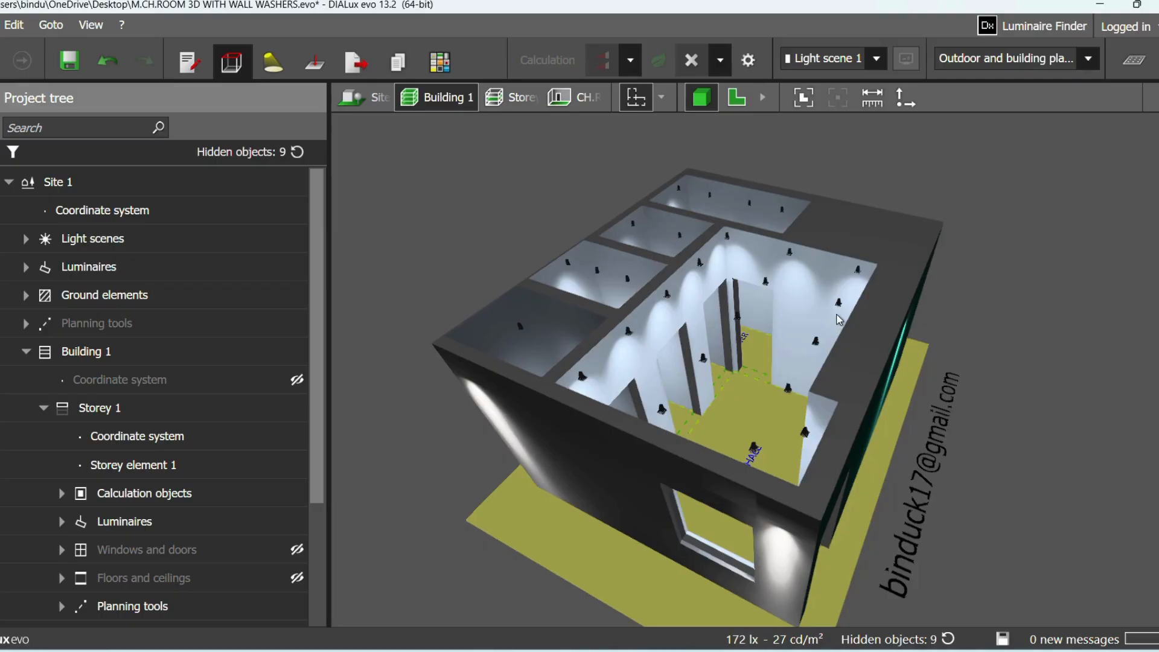
pyautogui.moveTo(802, 317); pyautogui.dragTo(809, 344)
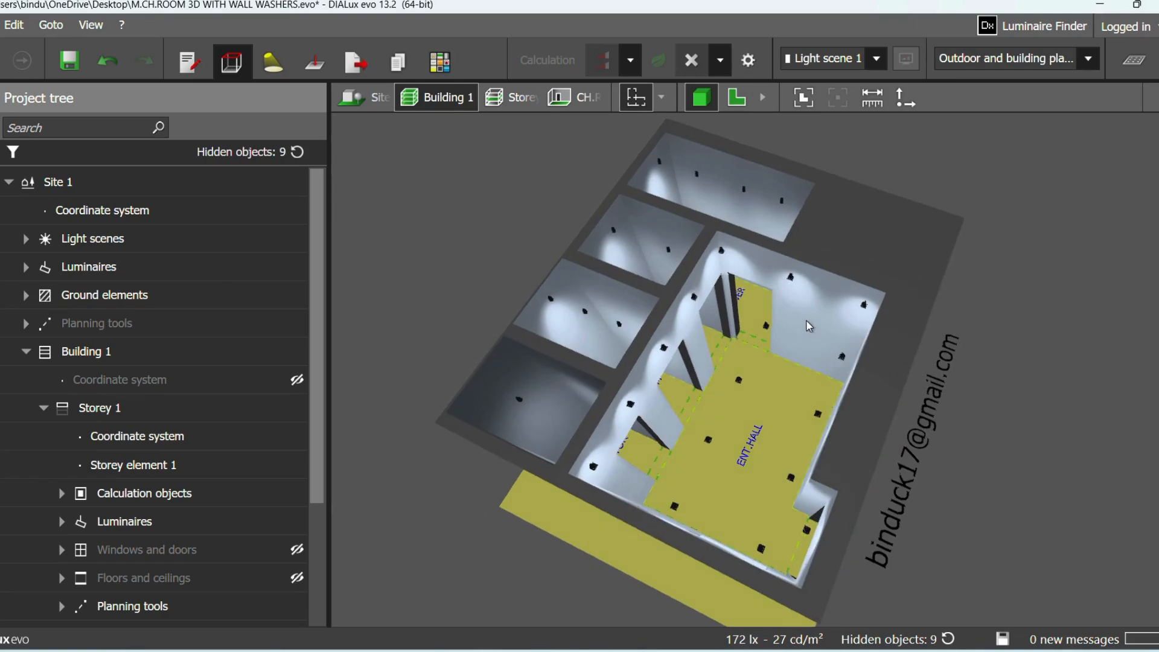